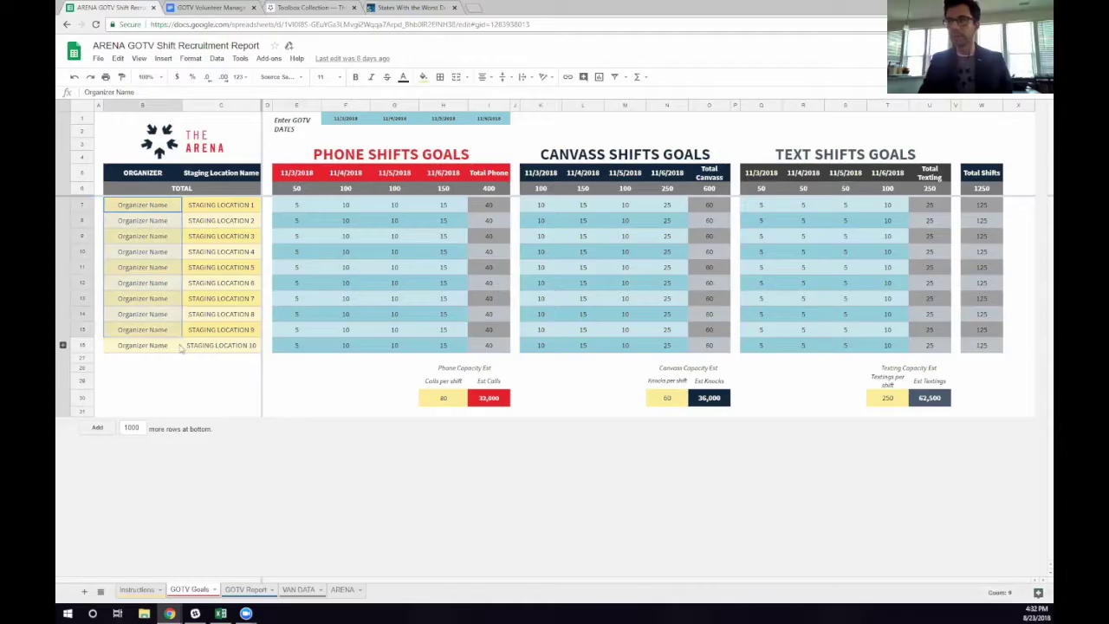
Step: Review the staging locations and the phone, canvass and text shift goals on the GOTV Goals sheet
left_click_drag(210, 207, 232, 346)
left_click(394, 236)
left_click_drag(296, 205, 443, 206)
left_click(336, 153)
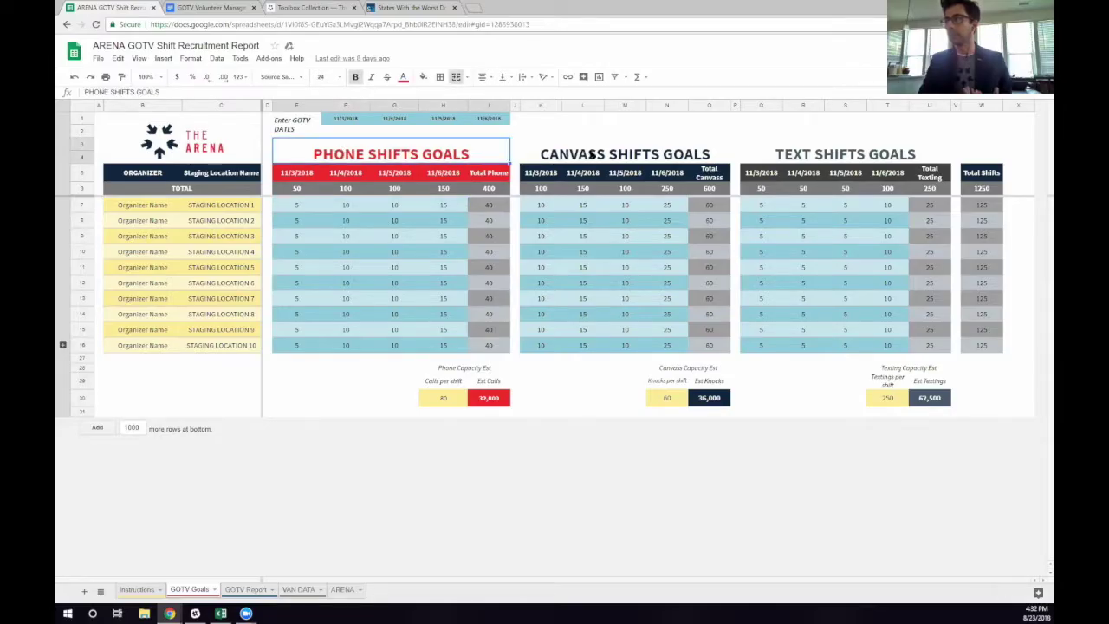
left_click(593, 155)
left_click(845, 155)
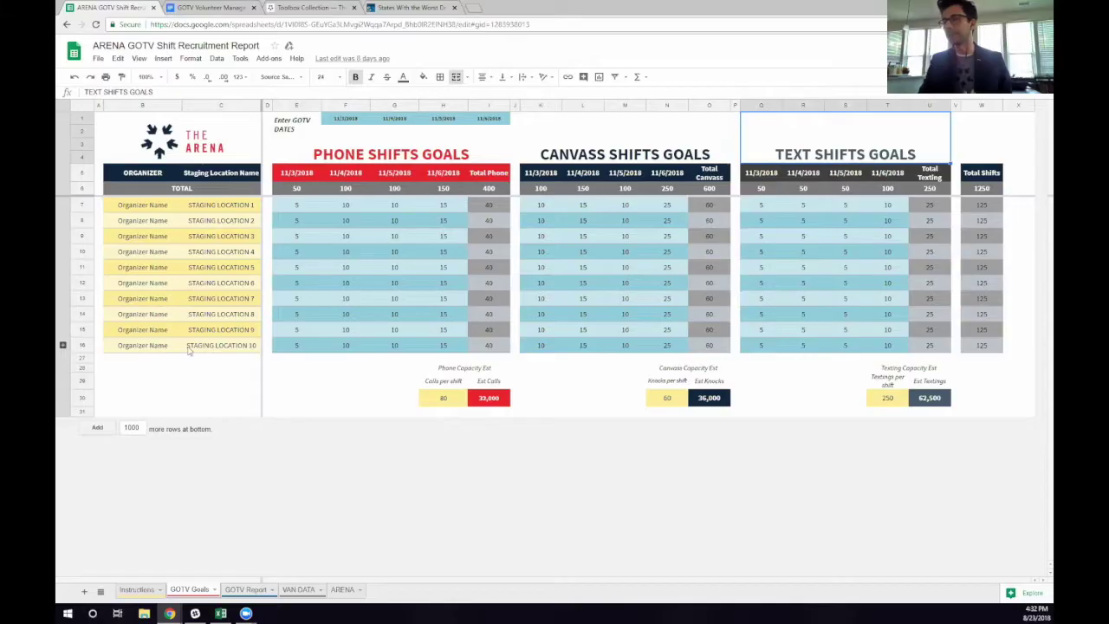
Step: Examine the phone, canvass and texting capacity estimate rows below the shift goals
left_click(84, 381)
left_click(84, 397, "shift")
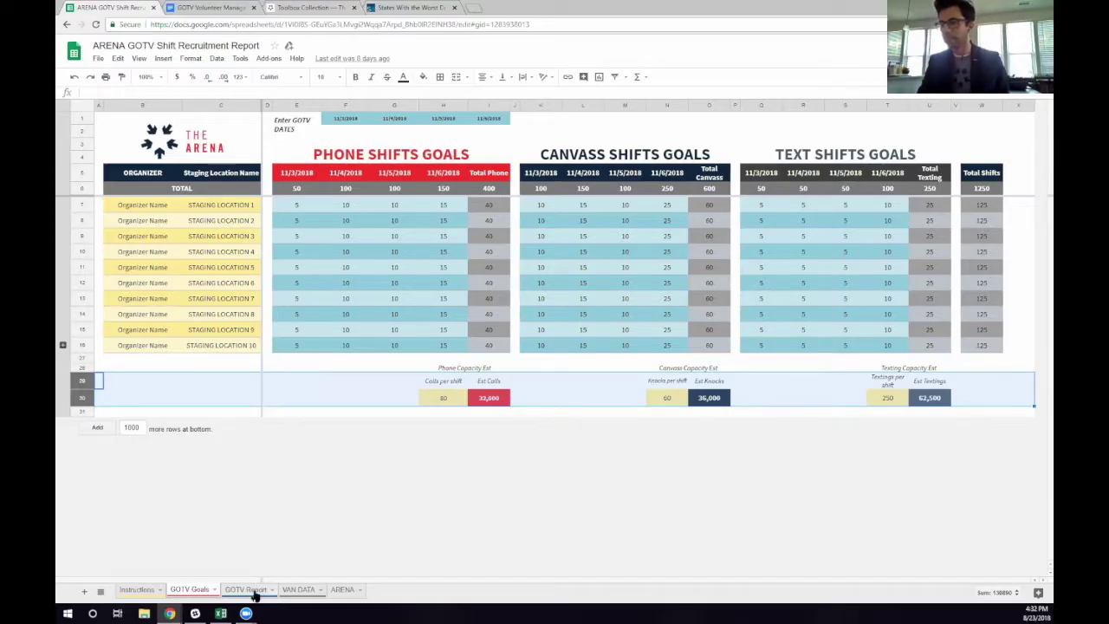
left_click(299, 253)
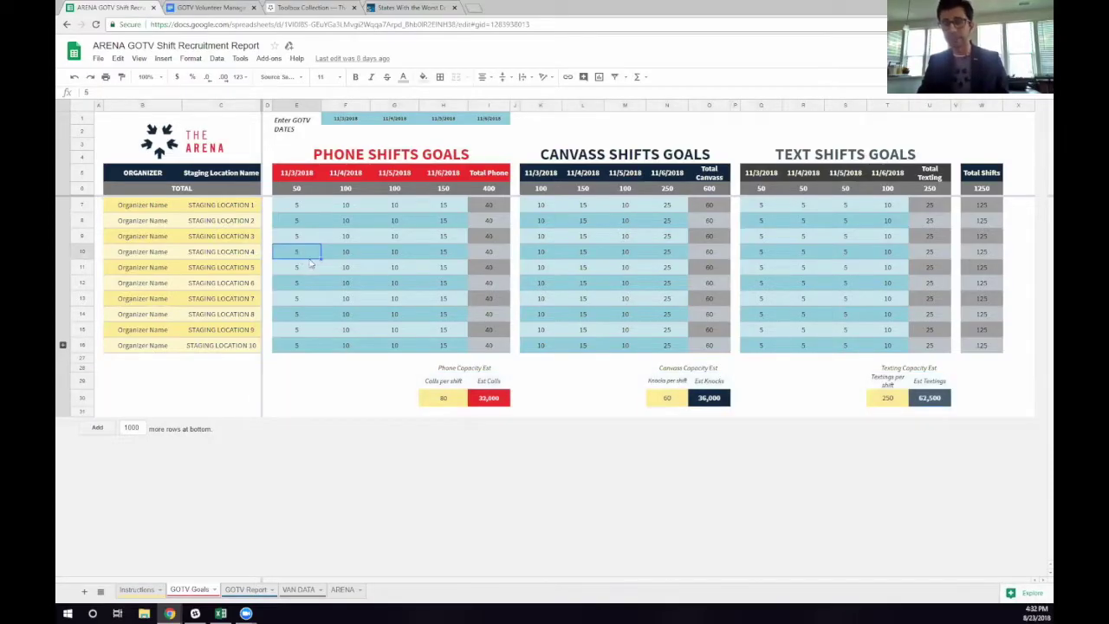
Step: Review the GOTV Report sheet's staging locations, 11/3/2018 shifts with percent to goal, and the All GOTV Shifts summary
left_click(250, 590)
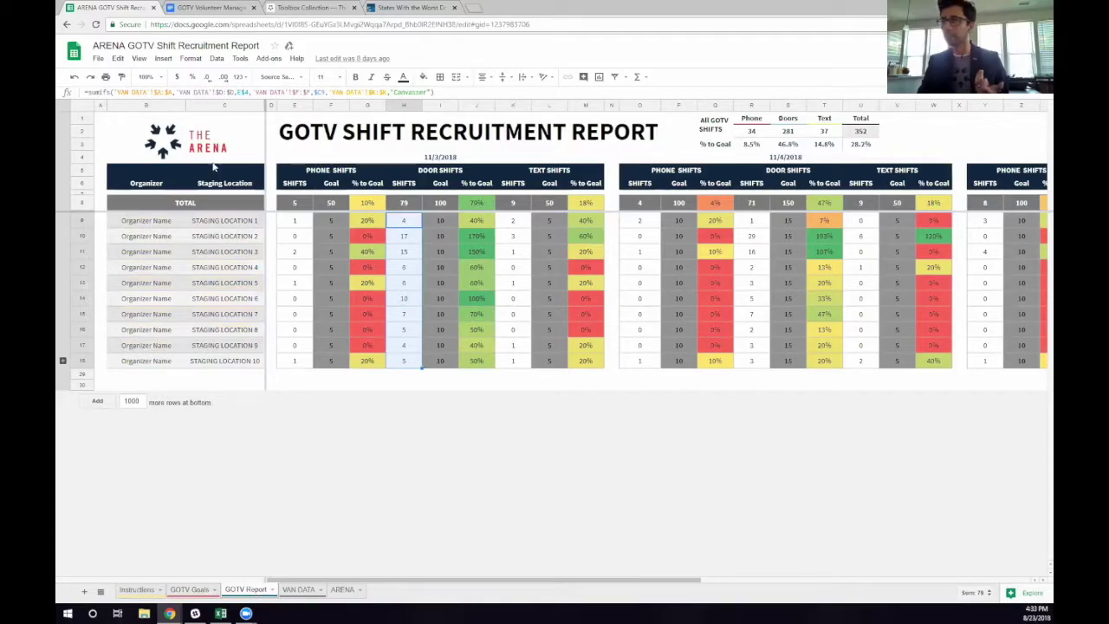
left_click_drag(166, 227, 244, 376)
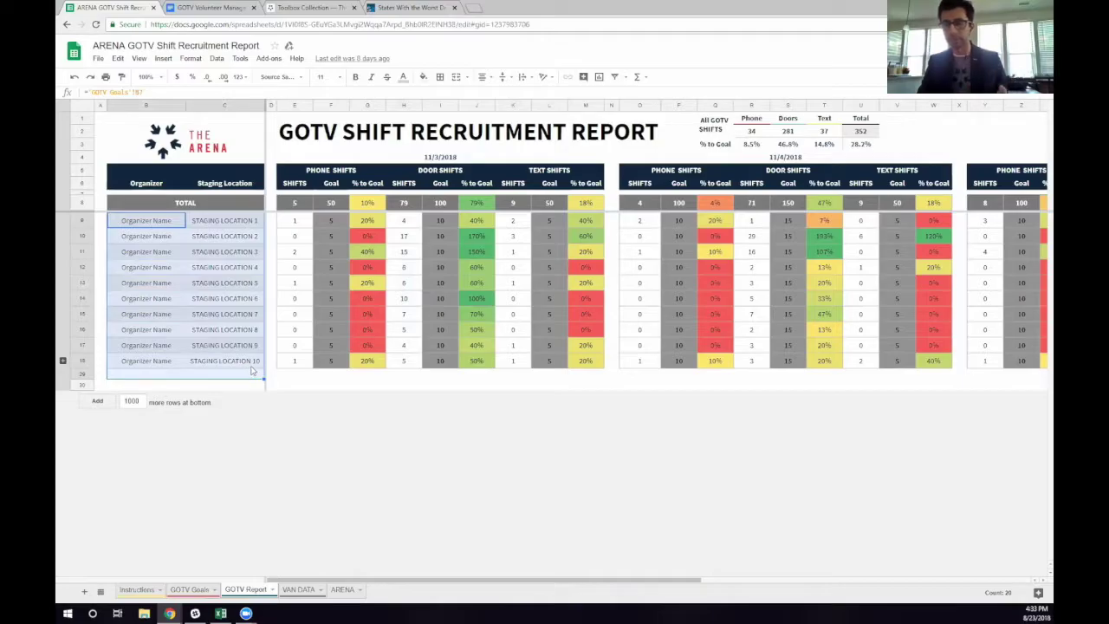
left_click_drag(342, 160, 362, 408)
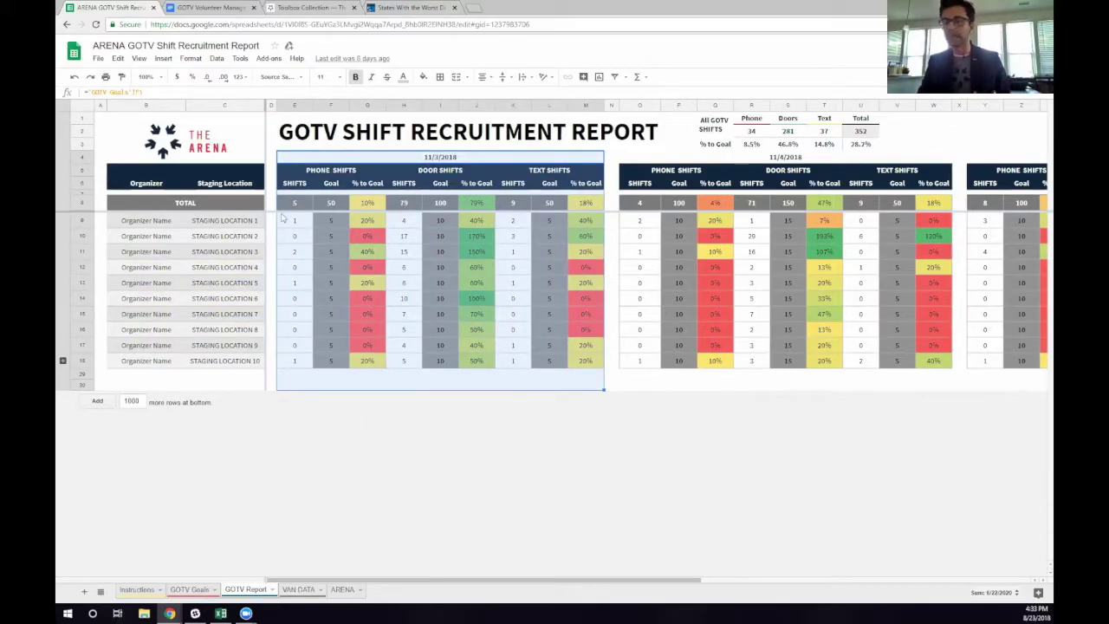
left_click_drag(295, 222, 294, 362)
left_click_drag(368, 222, 378, 363)
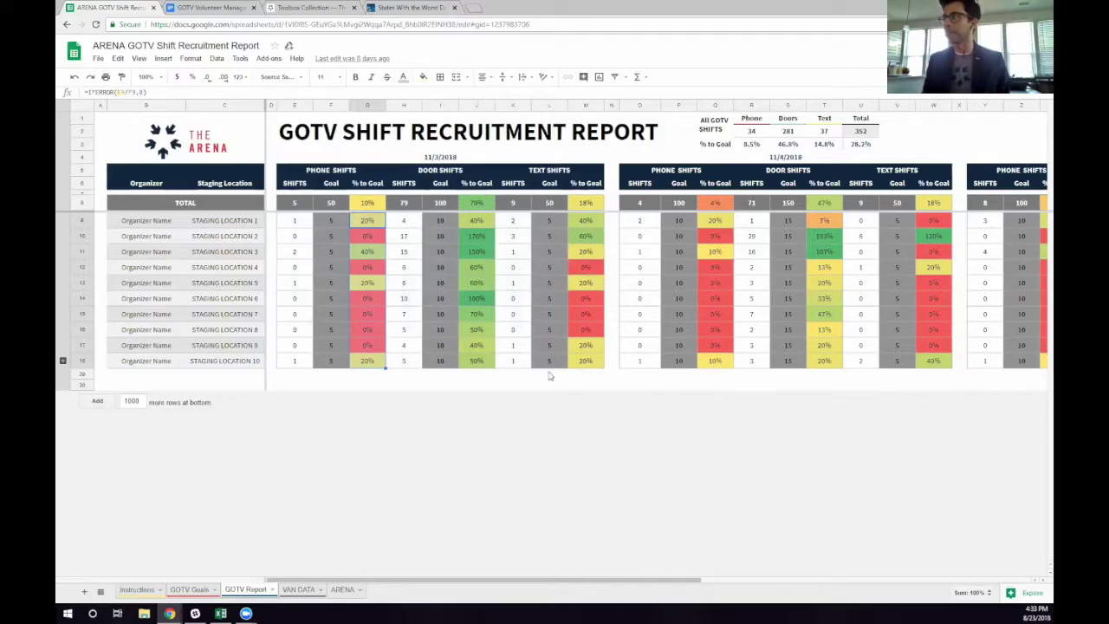
left_click_drag(510, 157, 563, 364)
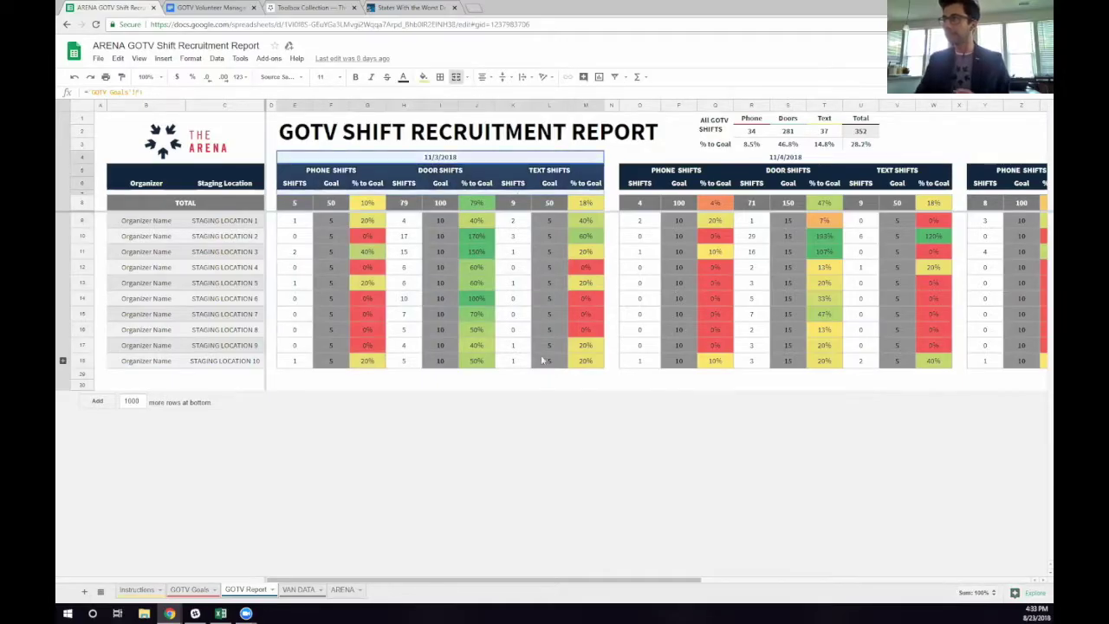
left_click_drag(712, 119, 862, 151)
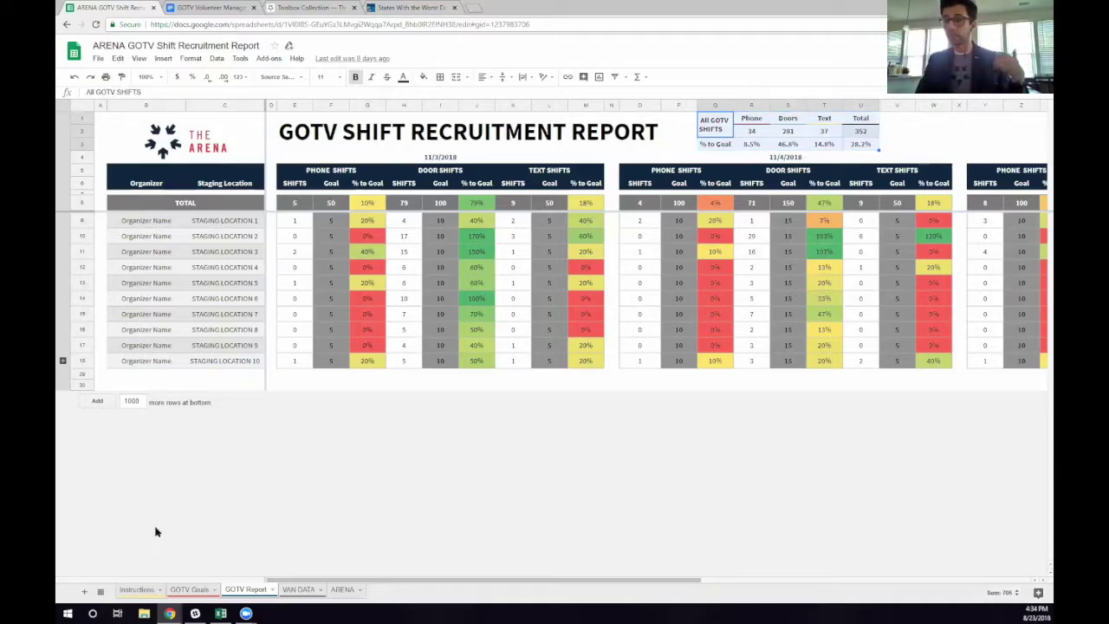
Step: Examine the exported event participant columns on the VAN DATA sheet
left_click(297, 590)
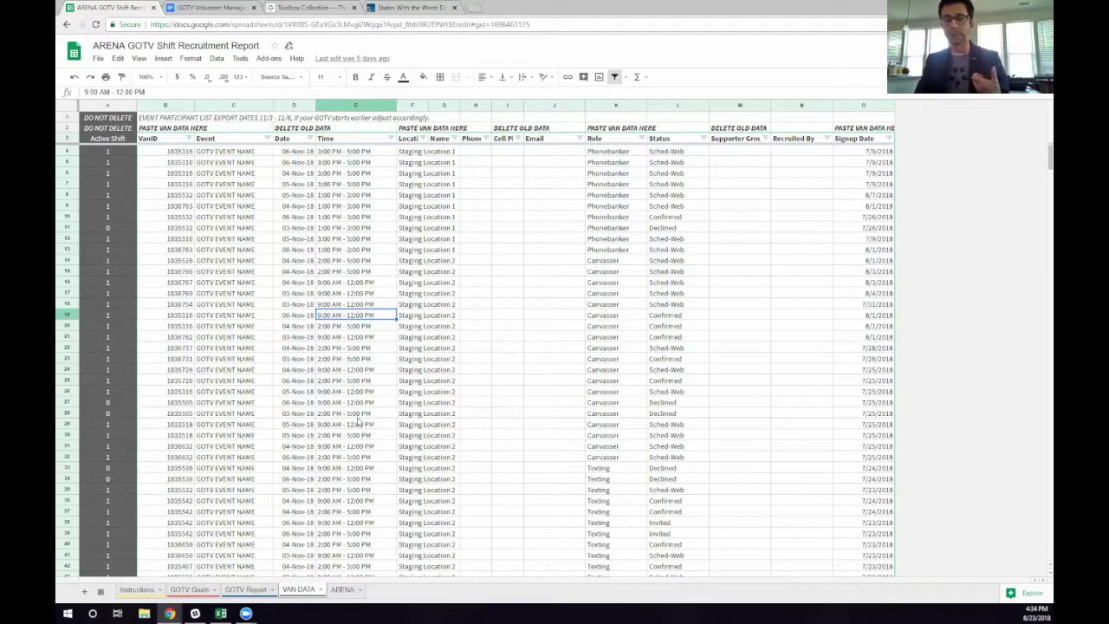
left_click(173, 141)
left_click_drag(173, 141, 847, 604)
Step: Return to the GOTV Report sheet and examine the phone and door shift columns and the remaining dates through 11/6/2018
left_click(246, 589)
left_click_drag(296, 208, 292, 362)
left_click_drag(417, 208, 409, 362)
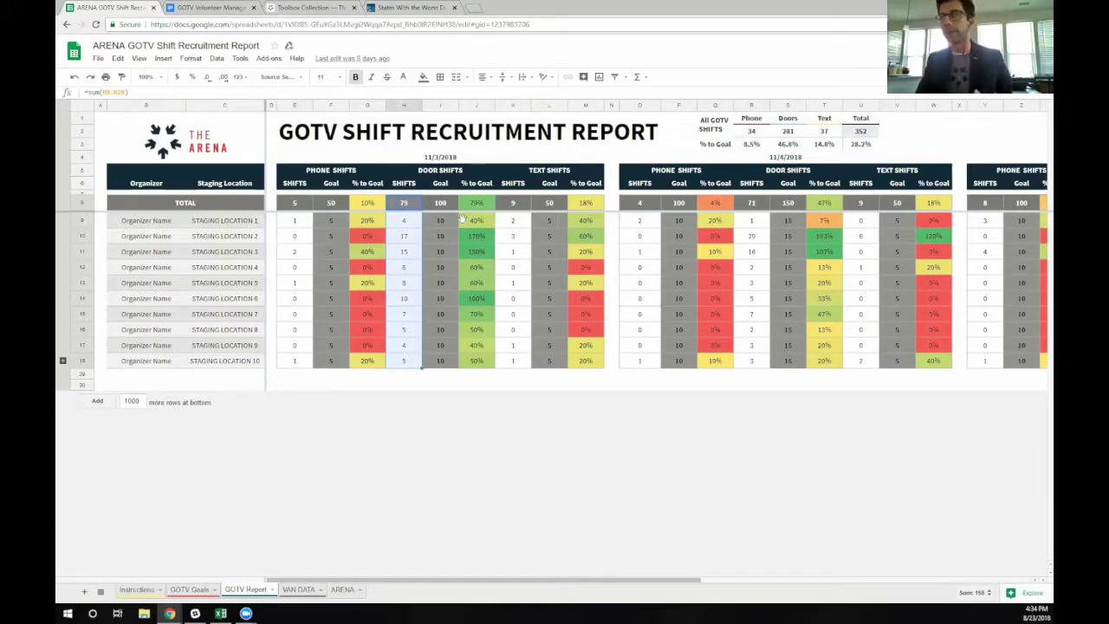
left_click_drag(601, 582, 908, 588)
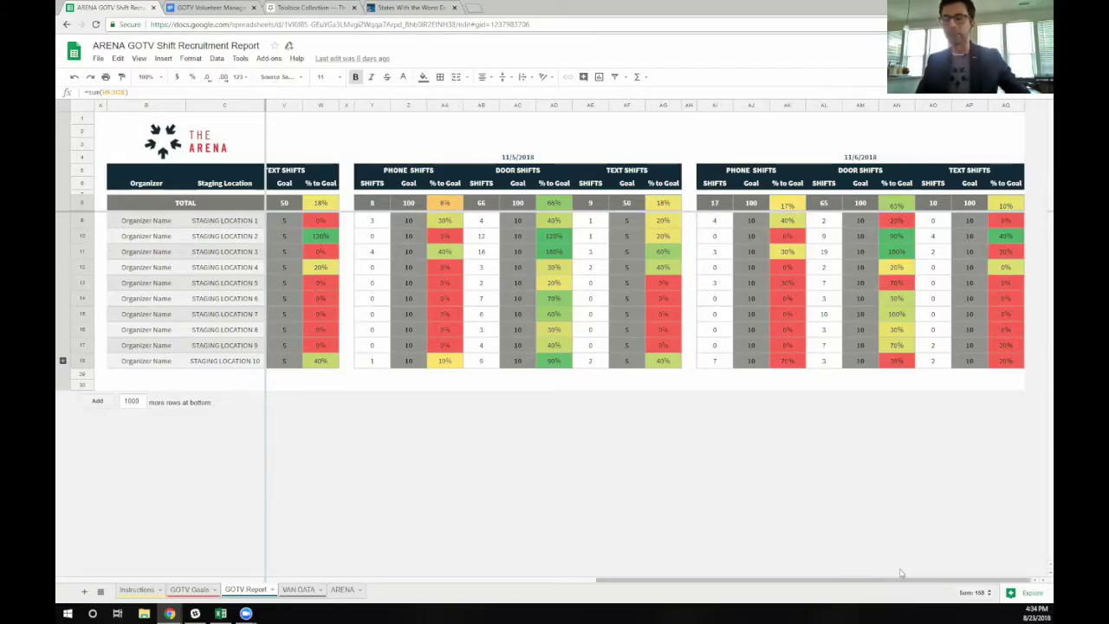
left_click_drag(882, 581, 468, 576)
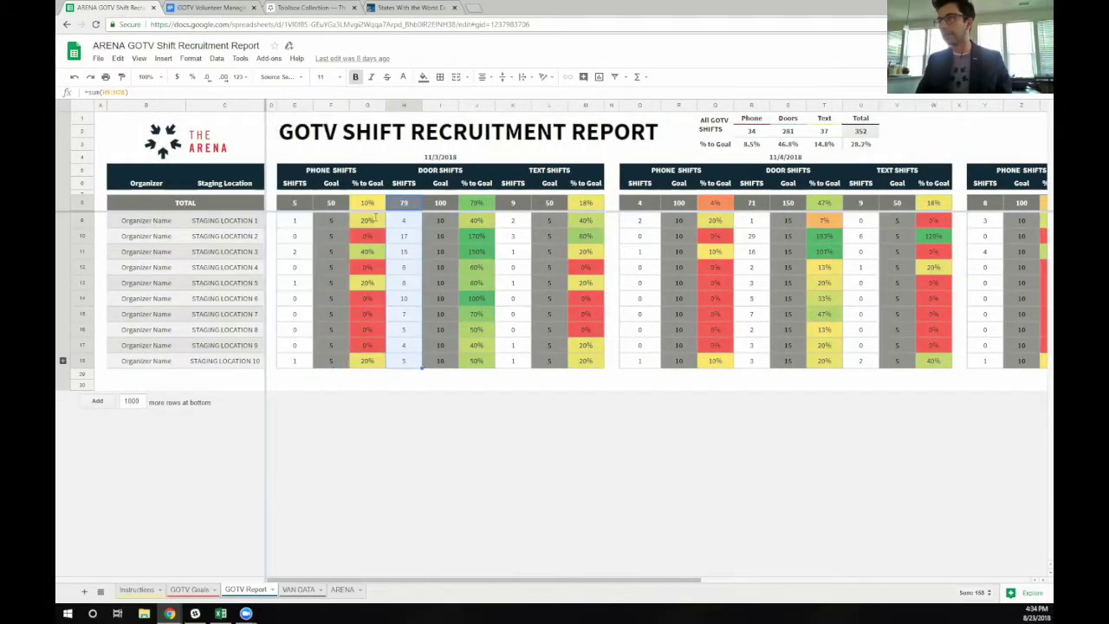
Step: Switch to the GOTV Volunteer Management document and review the event creation guidance, including the EDAY GOTV shifts and volunteer roles
left_click(211, 8)
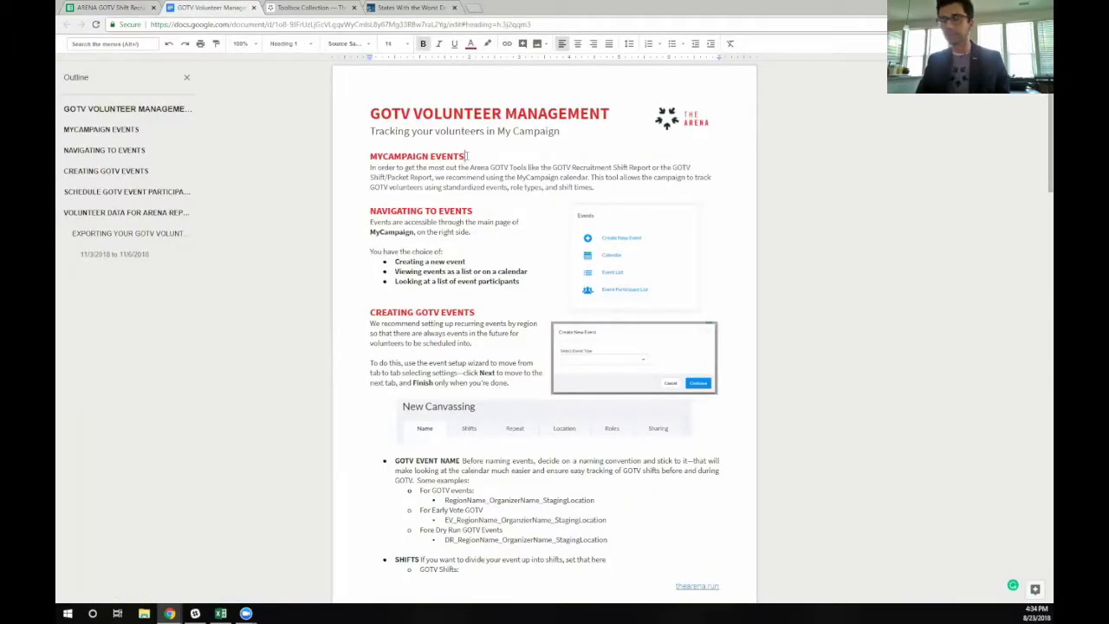
scroll(468, 155, "down", 5)
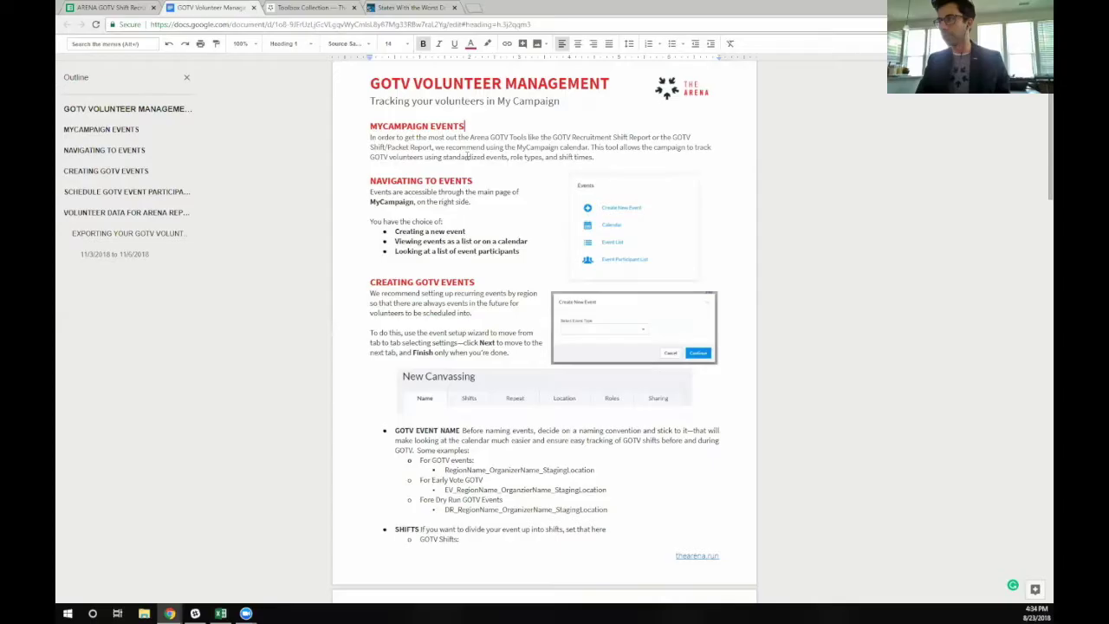
scroll(468, 149, "down", 7)
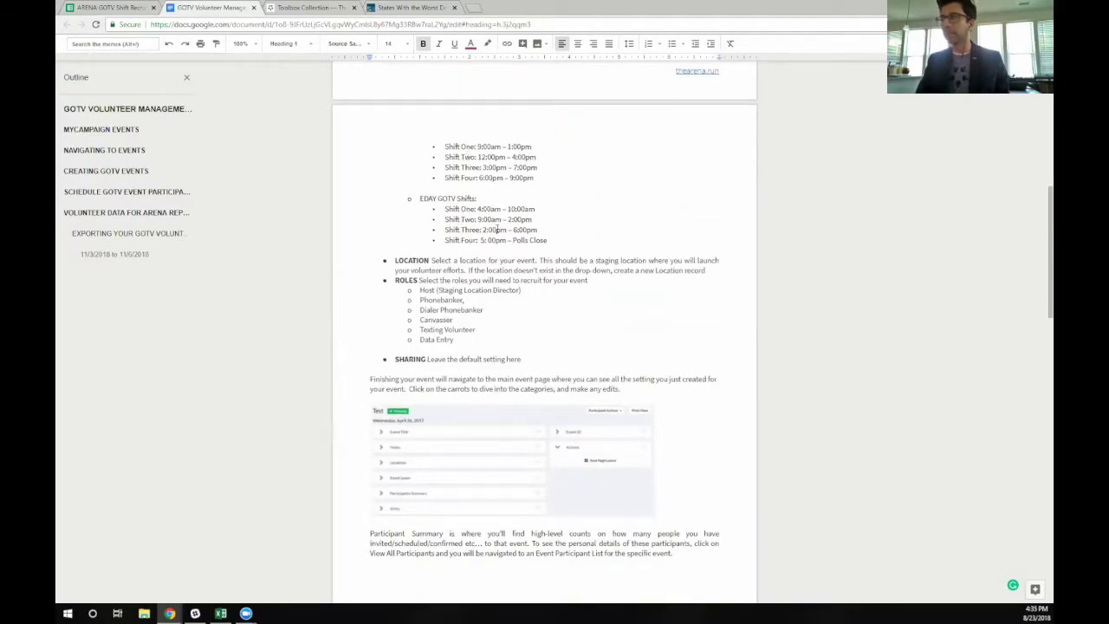
left_click_drag(547, 241, 436, 204)
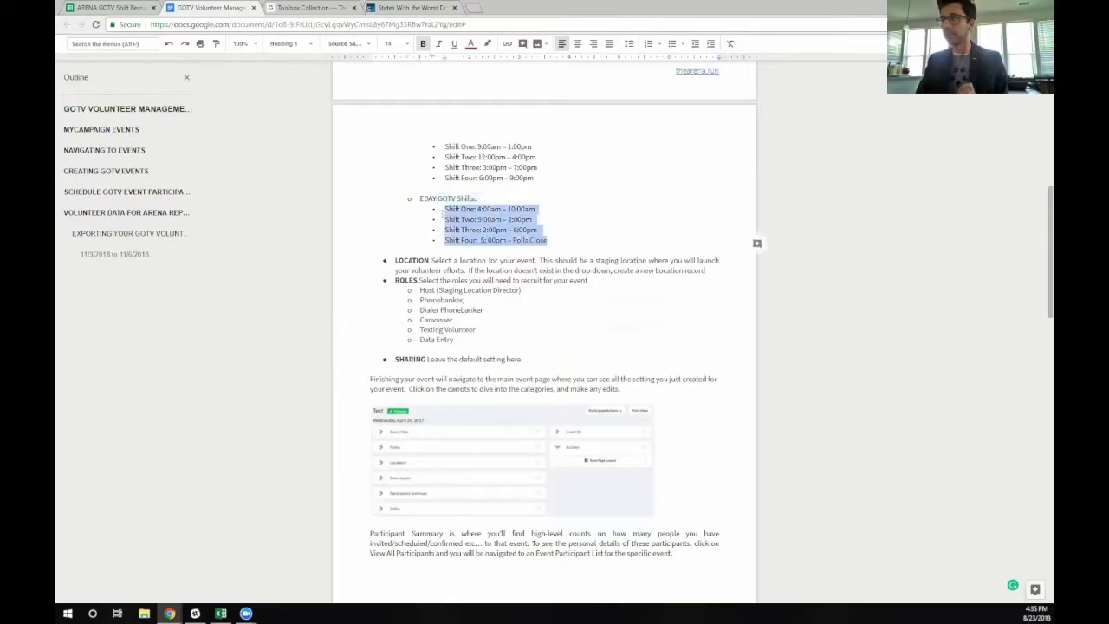
scroll(451, 216, "down", 1)
scroll(452, 217, "down", 1)
left_click_drag(482, 209, 419, 169)
left_click(536, 224)
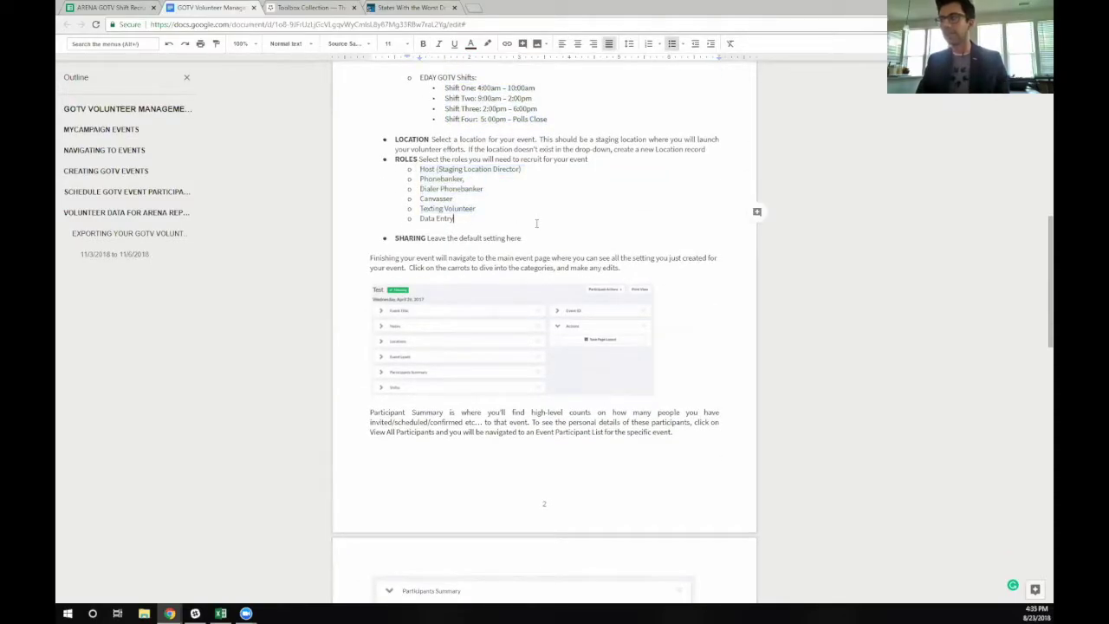
Step: Read the Volunteer Data for Arena Reports section, including the instructions for exporting GOTV volunteer data
scroll(536, 230, "down", 7)
scroll(534, 235, "down", 8)
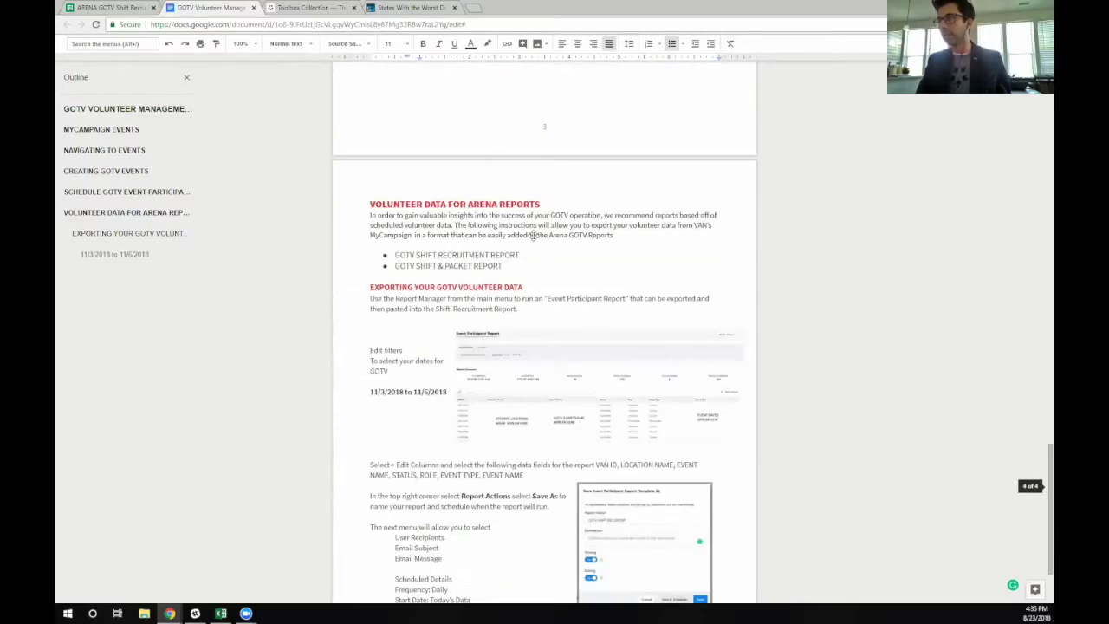
left_click_drag(370, 90, 372, 165)
left_click(622, 563, "shift")
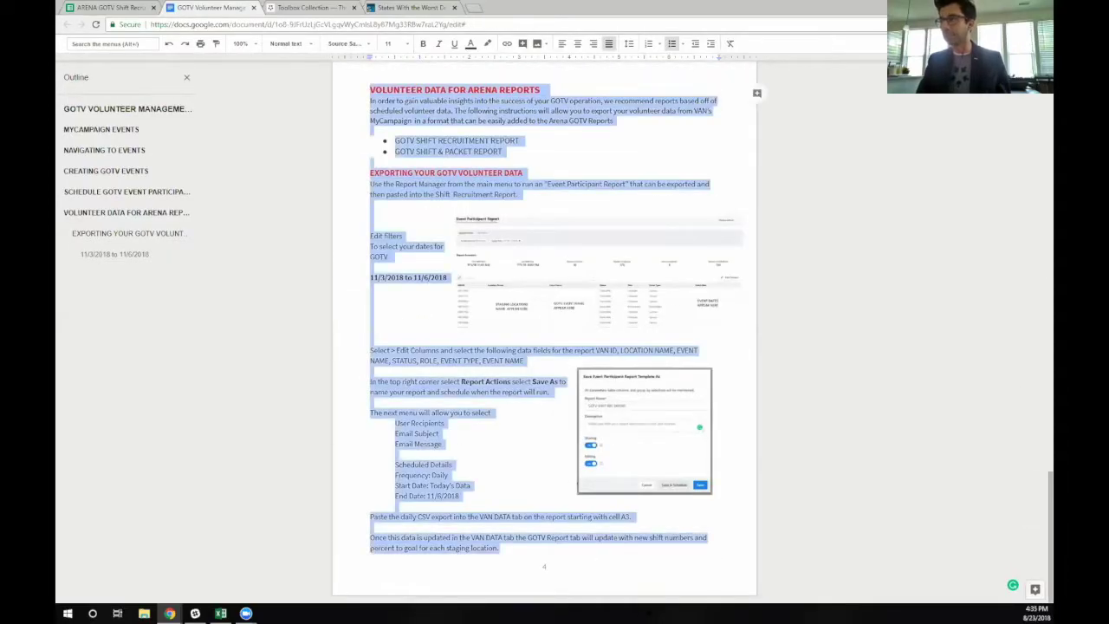
left_click(543, 446)
scroll(547, 429, "up", 1)
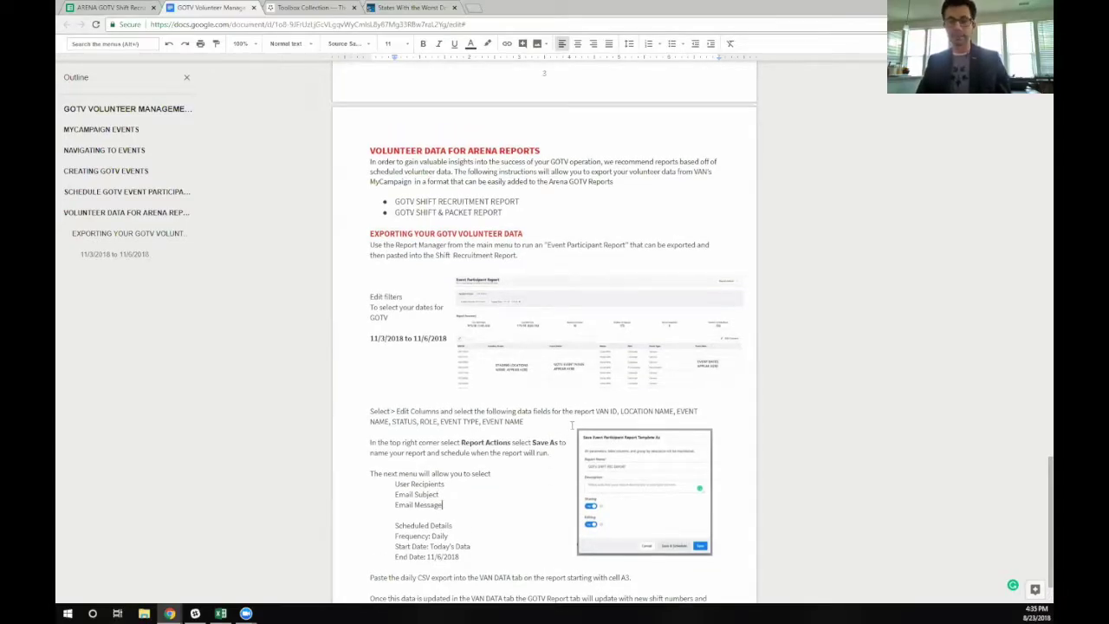
scroll(572, 425, "down", 1)
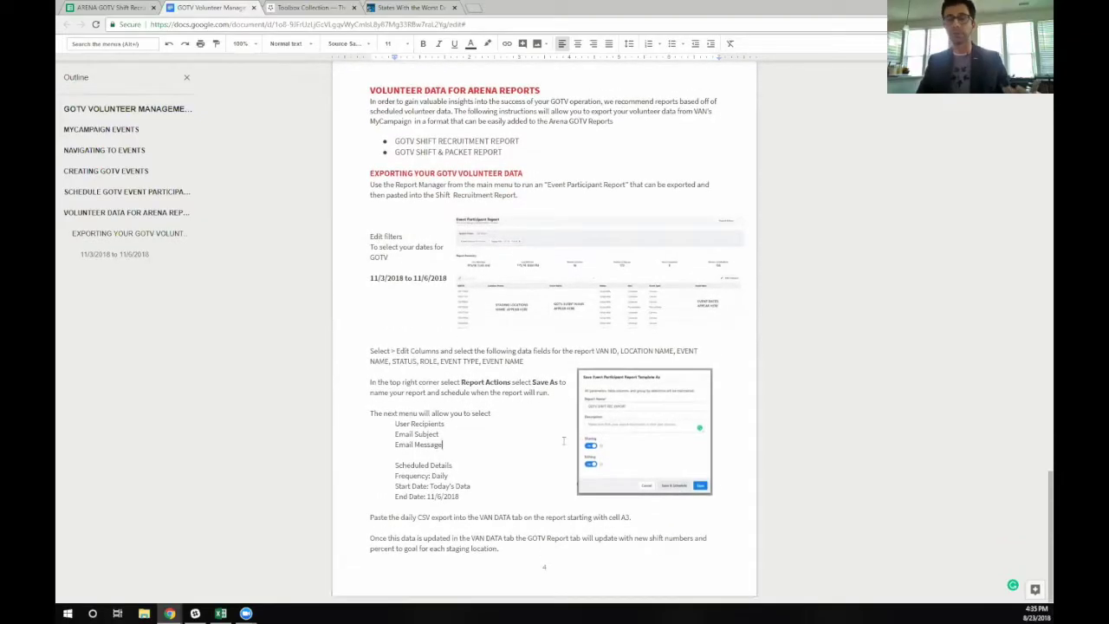